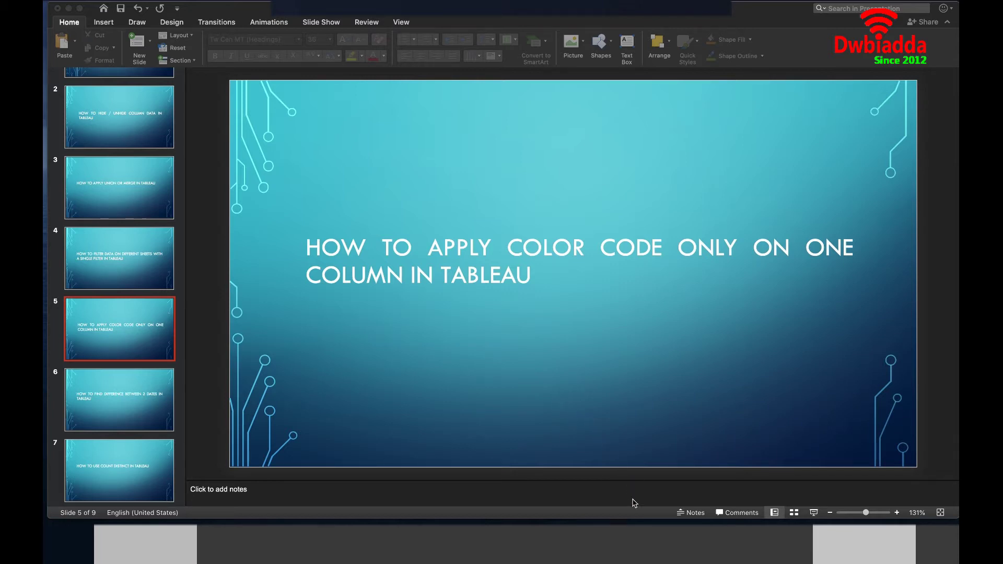
Launch Tableau Desktop from the Dock, leaving the colour-coding slide.
click(656, 543)
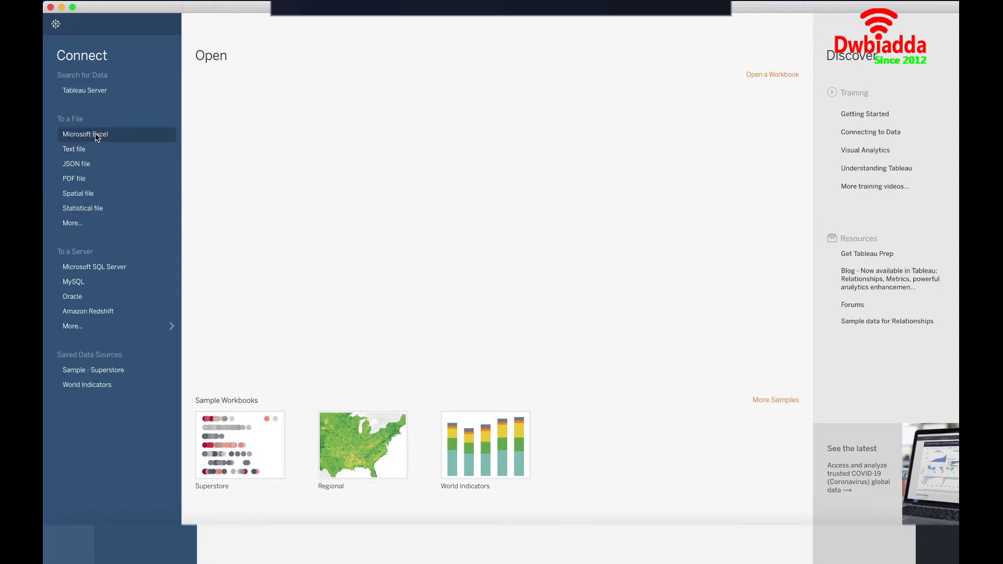
Connect to the Excel file Demo Dataset 1.xlsx, use its OrderBreakdown table, and go to Sheet 1.
click(95, 135)
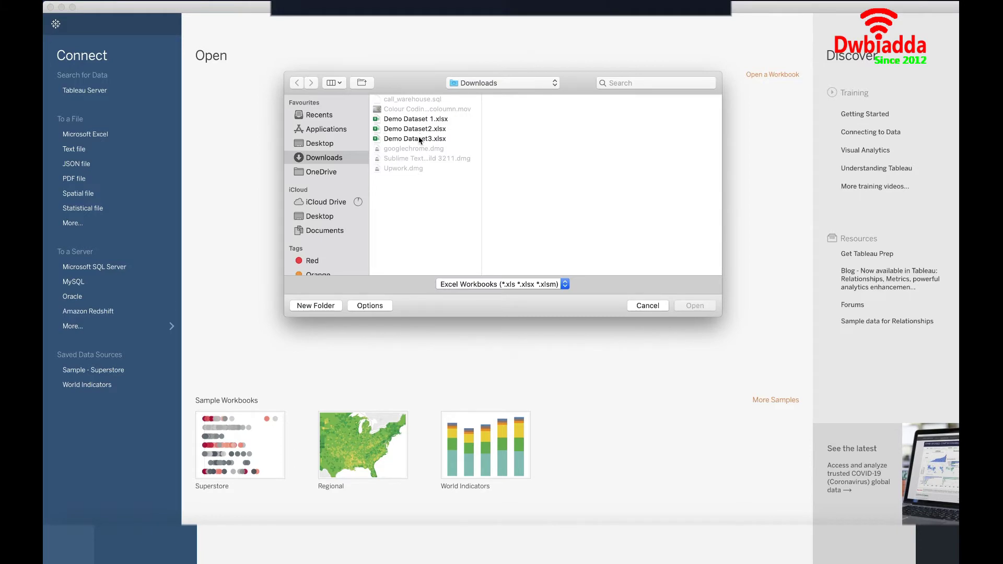
click(416, 120)
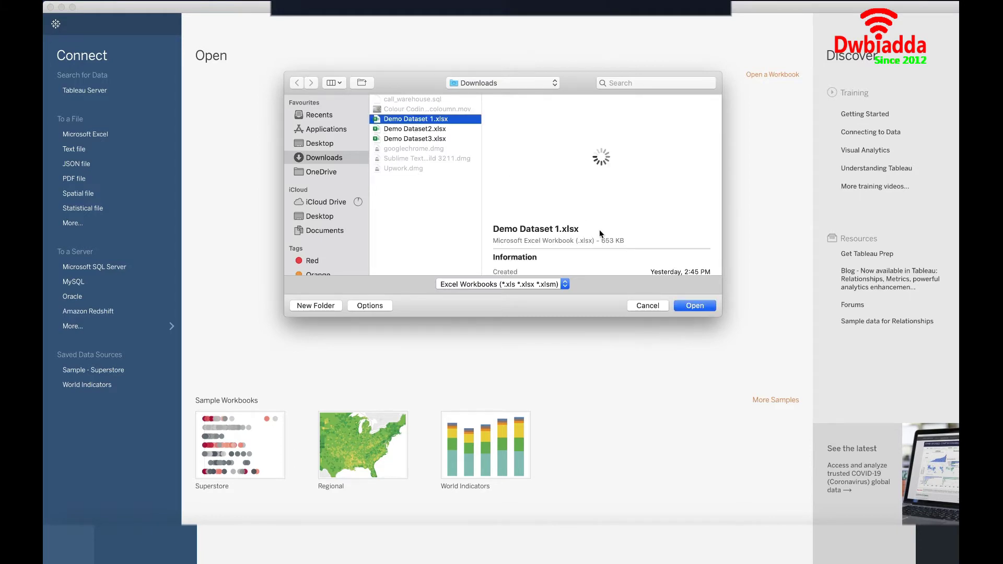
click(692, 308)
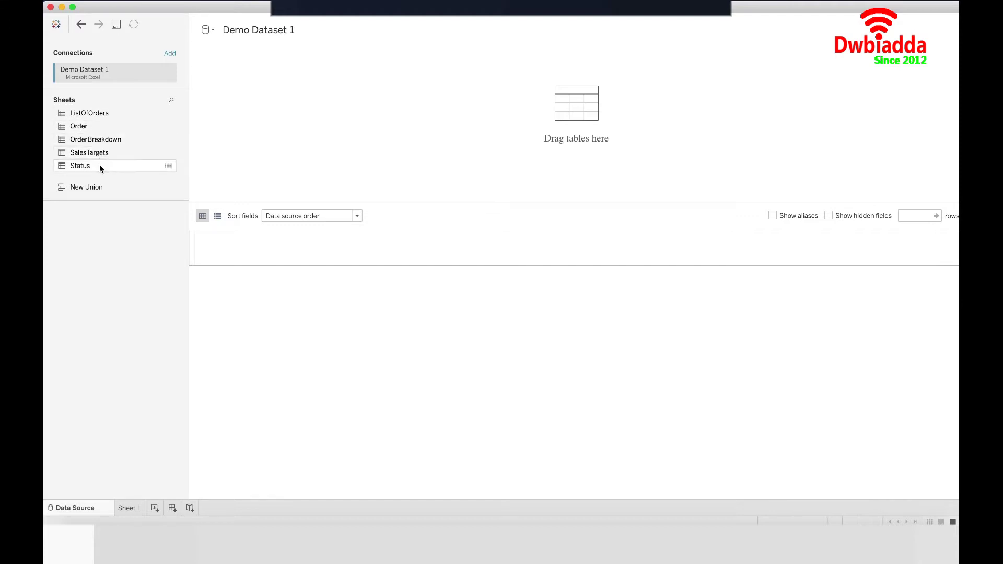
drag(99, 146, 247, 118)
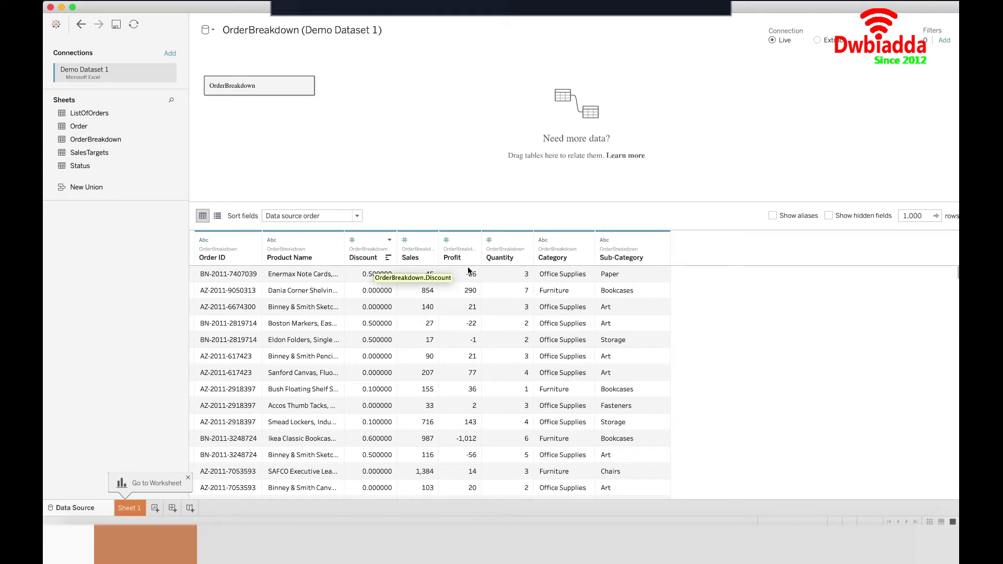
click(127, 506)
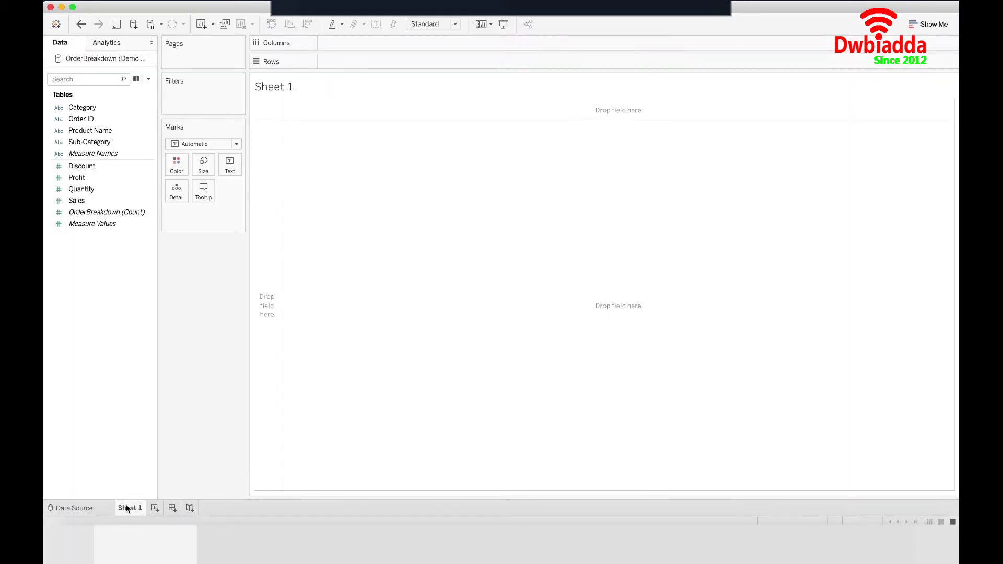
Place Order ID on Rows and SUM(Profit) on the Text mark.
drag(89, 121, 99, 181)
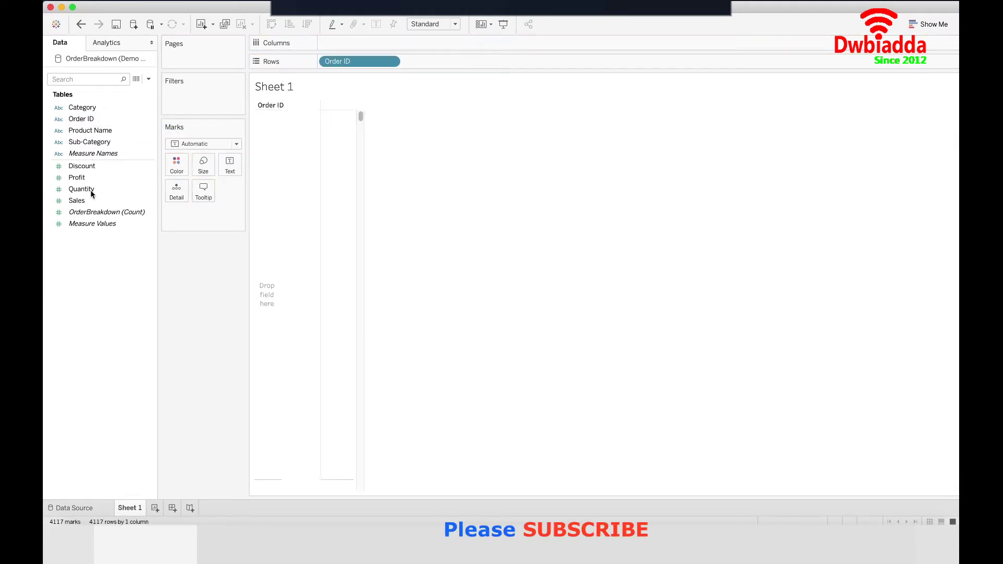
click(90, 189)
drag(88, 188, 336, 213)
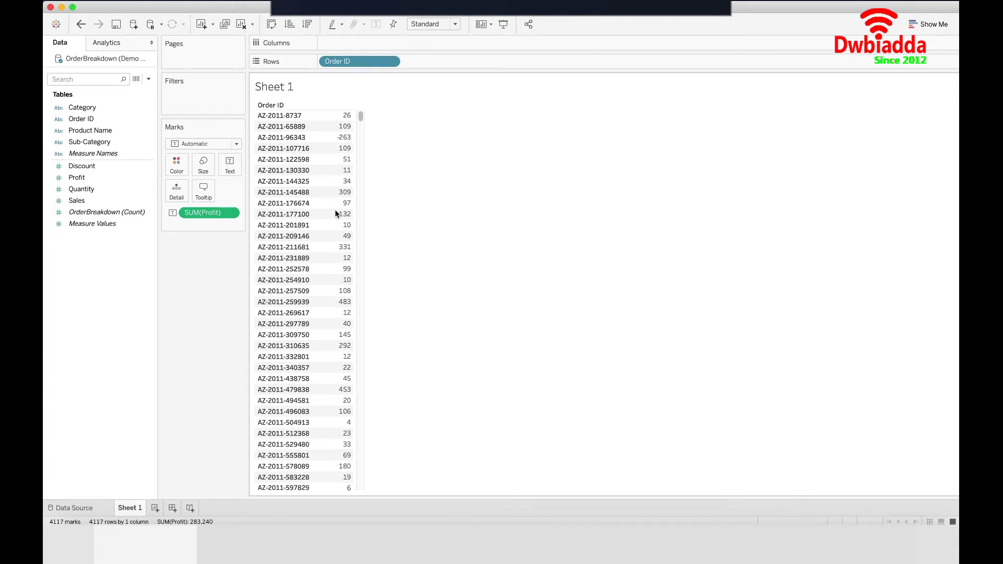
Create a new calculated field from Profit named 'Profit Colour'.
click(105, 190)
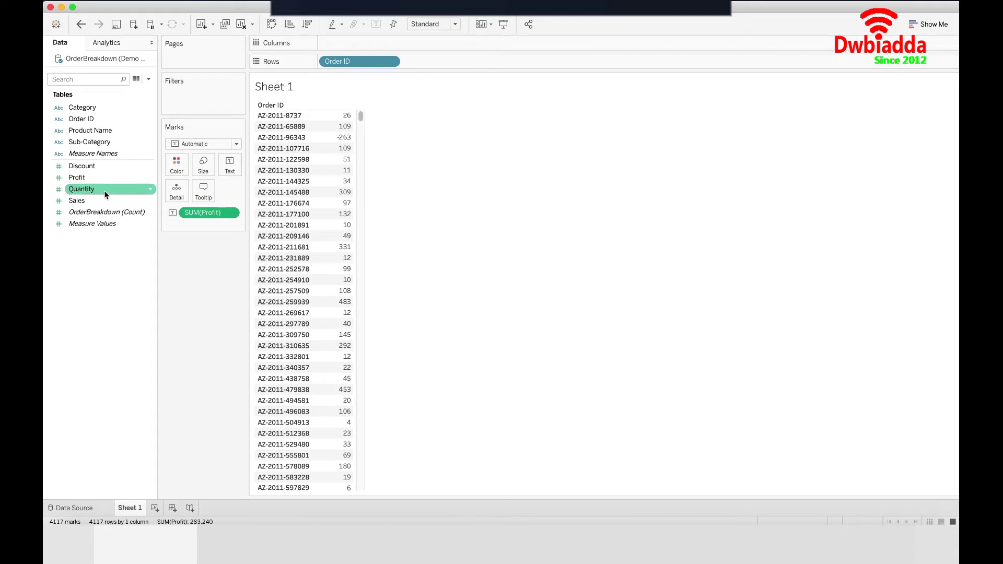
click(137, 180)
click(149, 179)
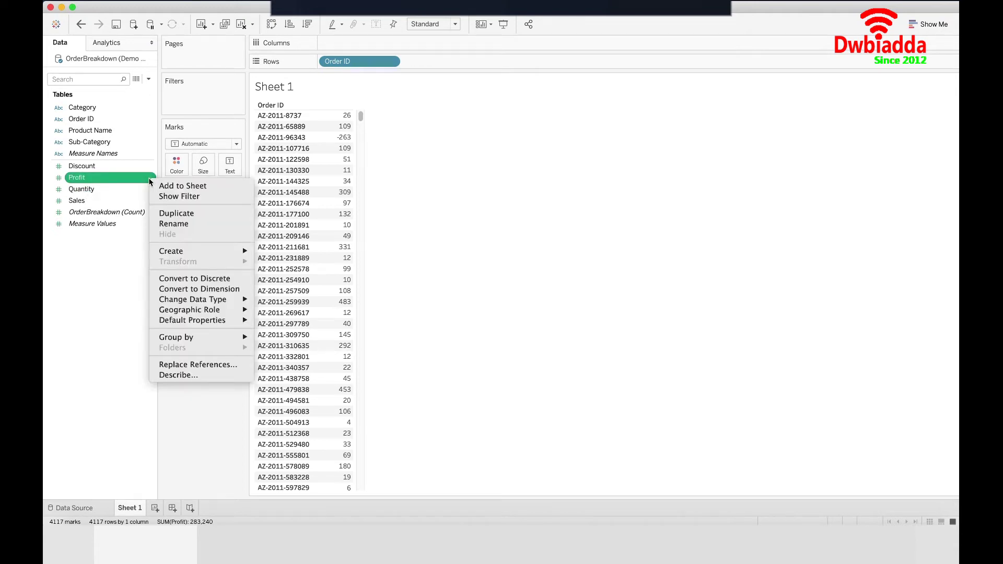
click(153, 185)
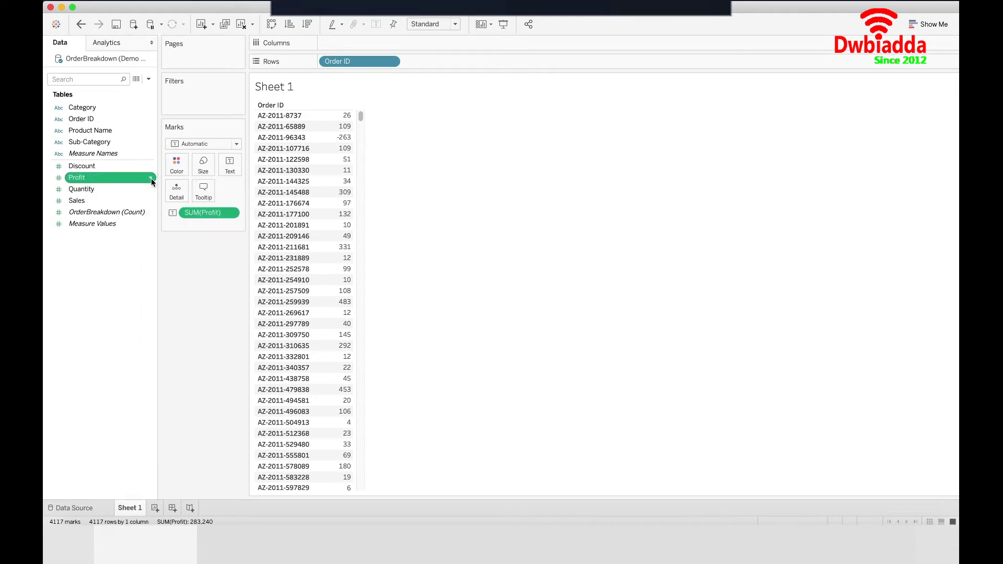
click(151, 179)
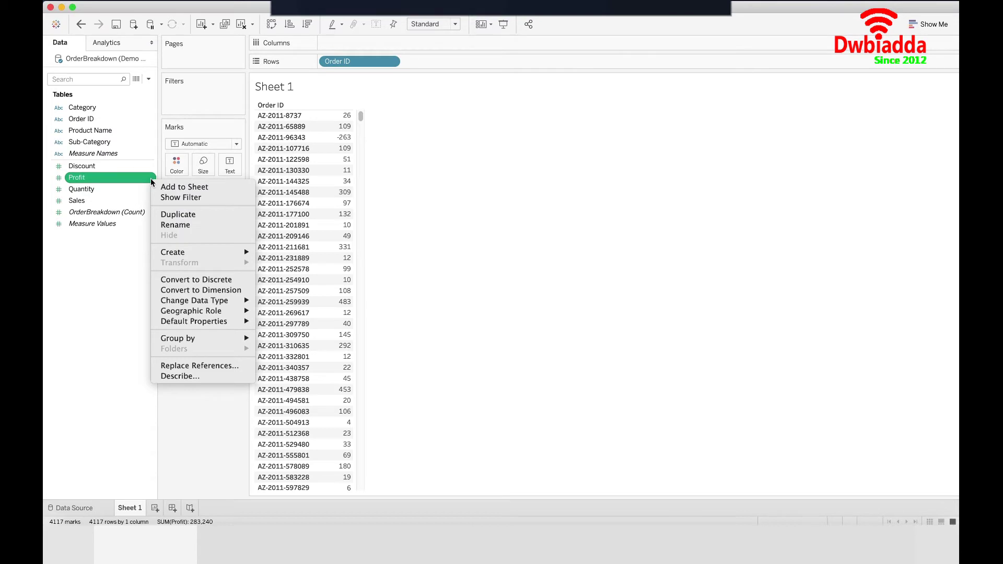
mouse_move(170, 251)
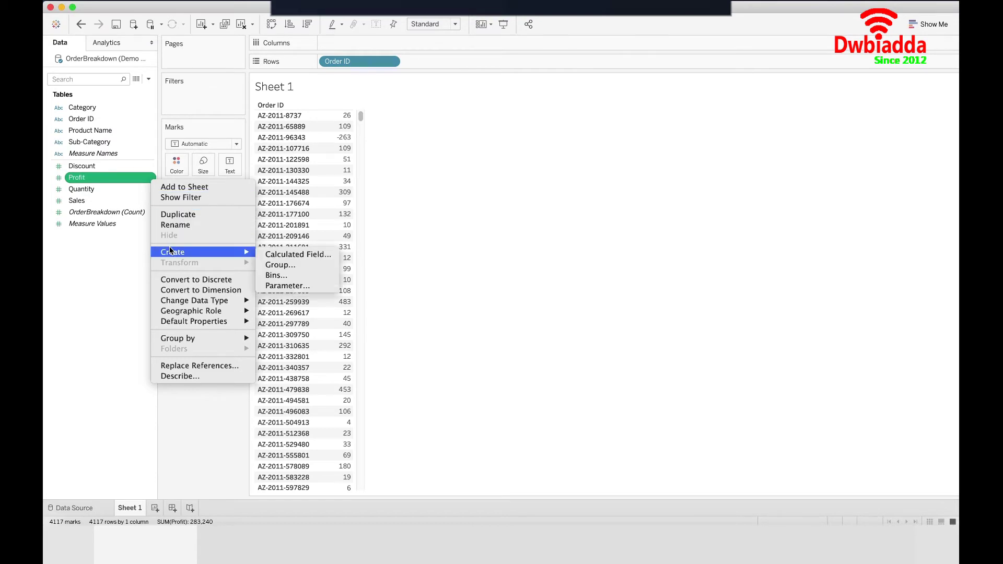
click(277, 254)
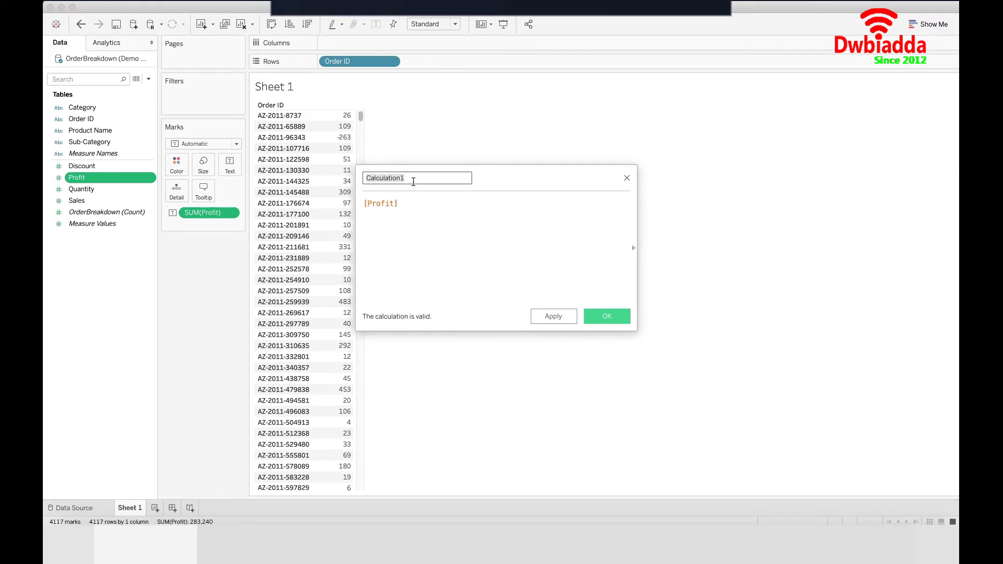
text(Profit Colour)
Begin the formula as IIF(sum(Profit) in place of the bracketed [Profit].
click(365, 205)
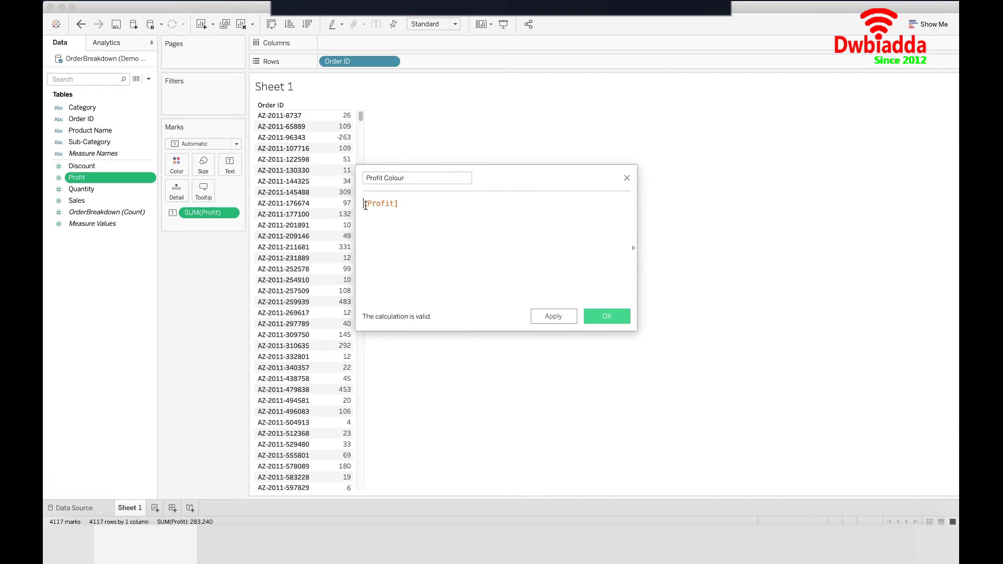
text(IIF)
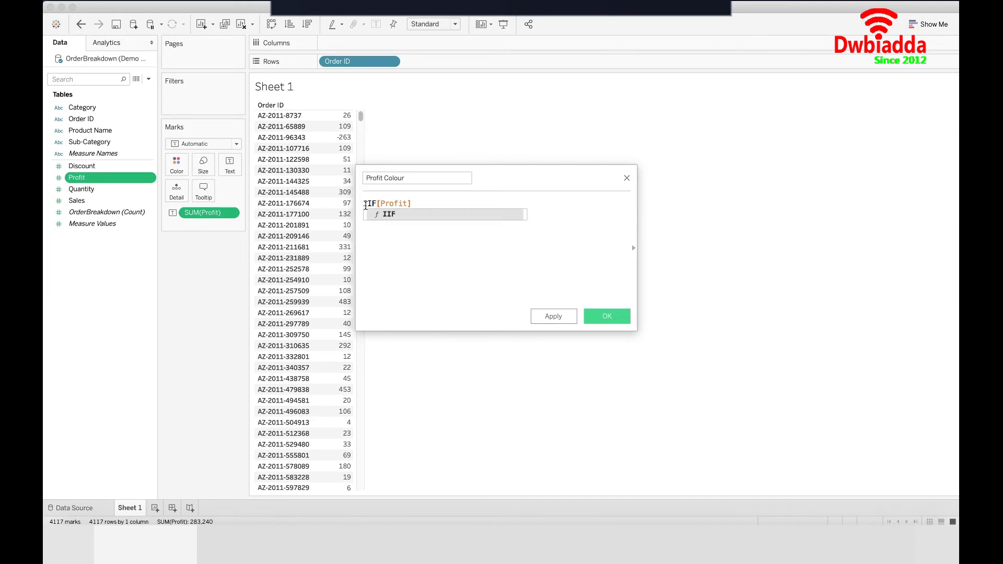
double_click(392, 217)
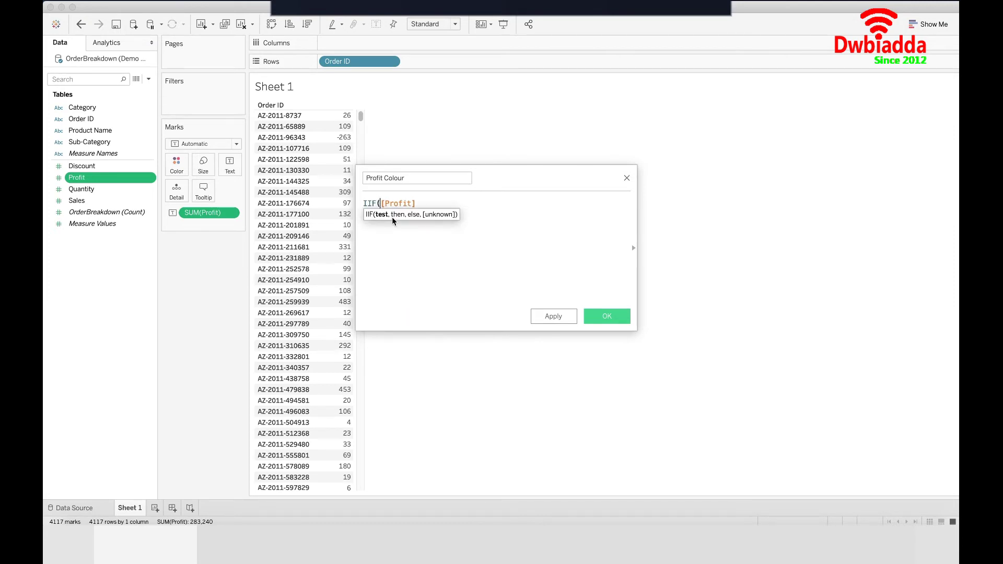
text(sl)
key(BackSpace)
text(a)
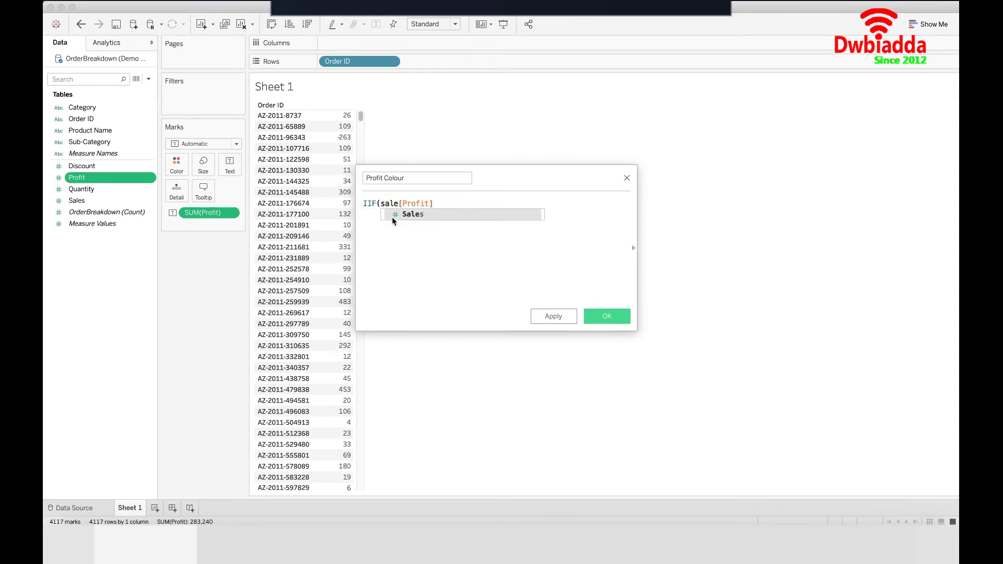
key(BackSpace)
text(um)
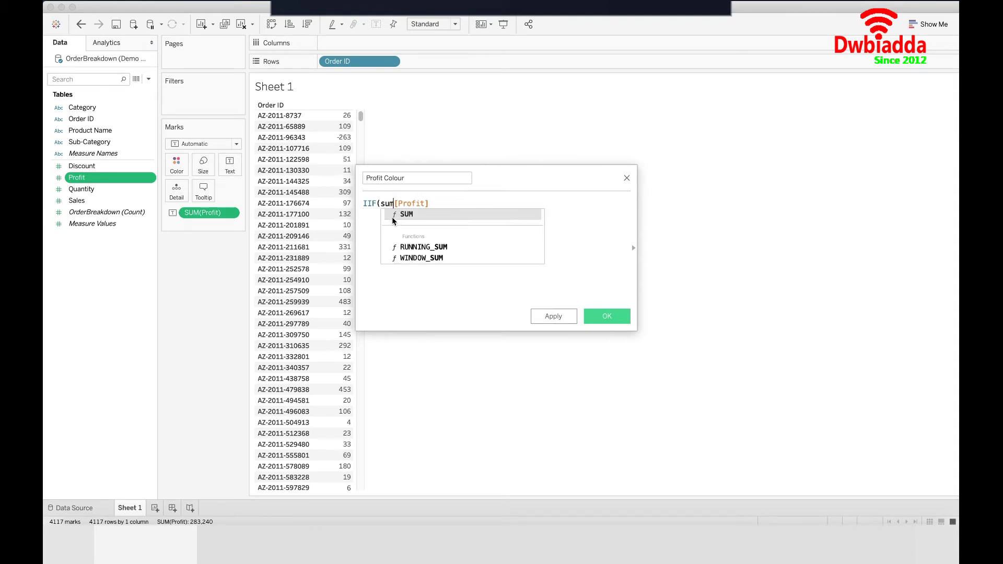
key(Escape)
text())
key(Left)
key(Left)
key(Left)
key(Left)
key(Left)
key(Left)
key(BackSpace)
text(()
Finish the formula with >100,"High","Low") and save the calculated field.
click(441, 201)
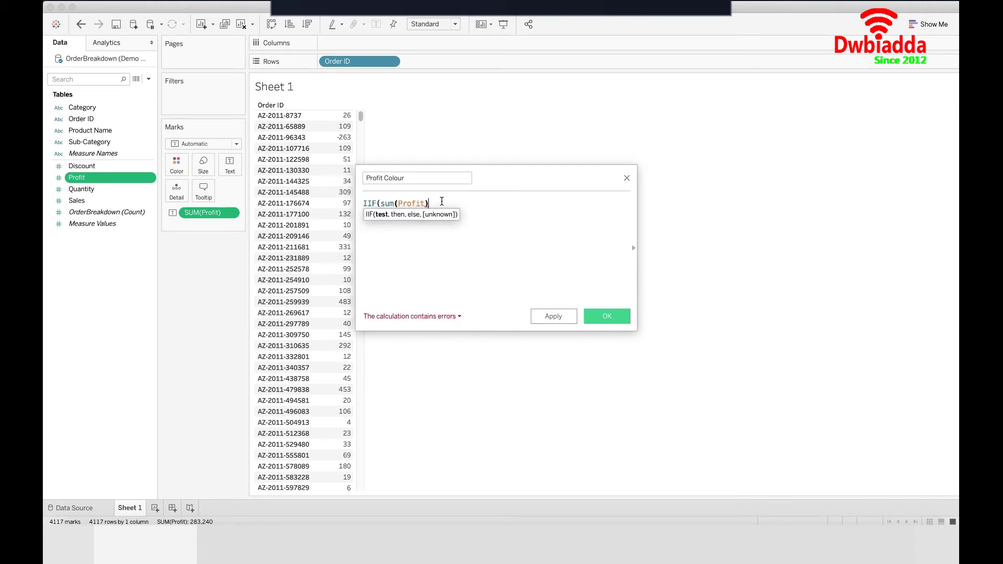
text(>100)
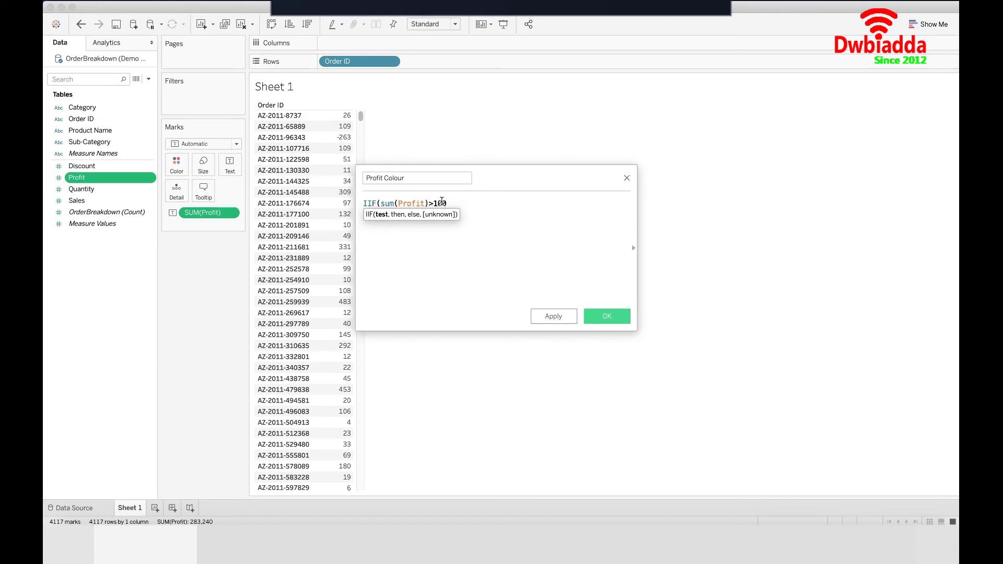
text(,")
key(BackSpace)
key(BackSpace)
text(,"j)
key(BackSpace)
text(High","low"))
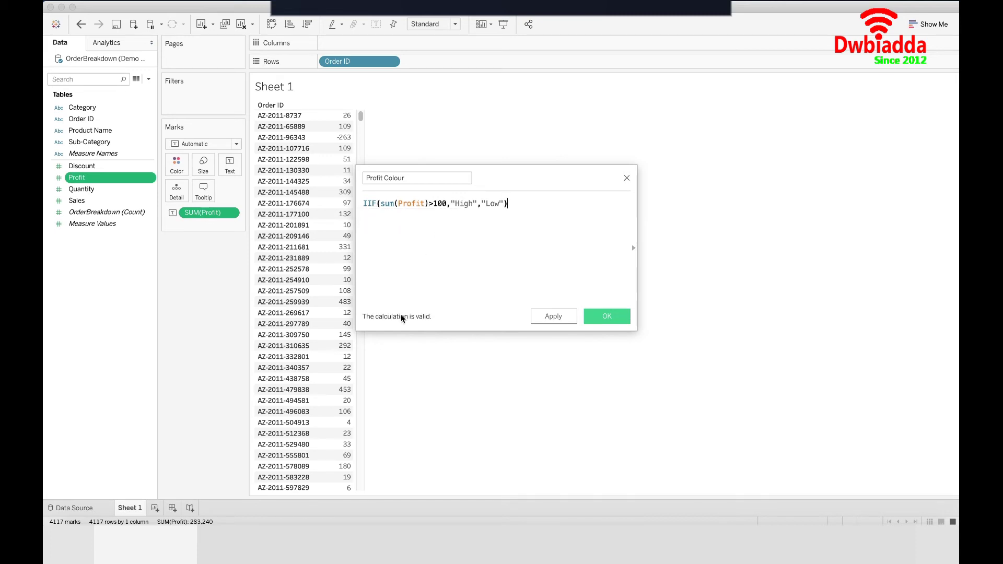
click(615, 319)
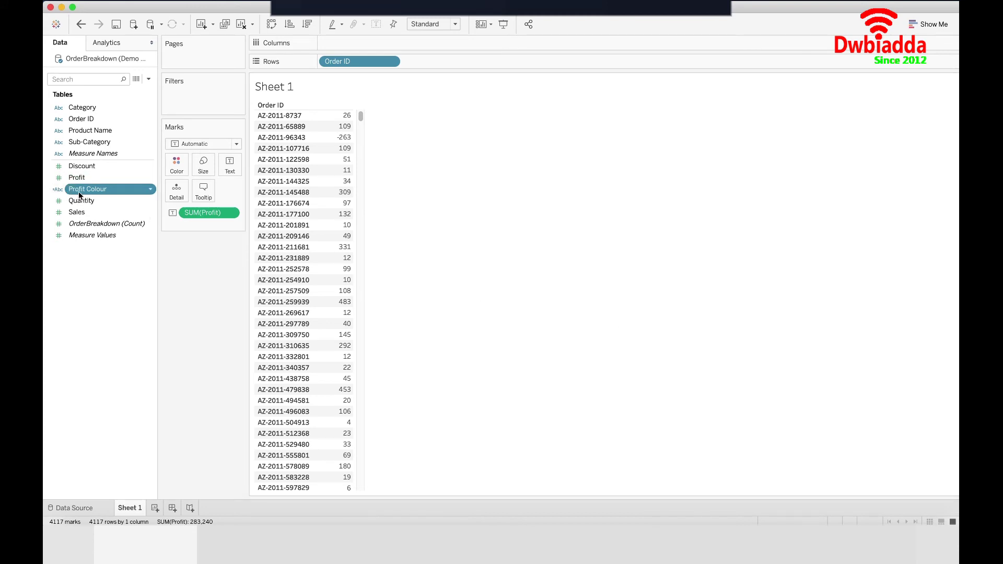
Put Profit Colour on Color so profits above 100 show blue (High), others orange (Low).
drag(79, 191, 176, 168)
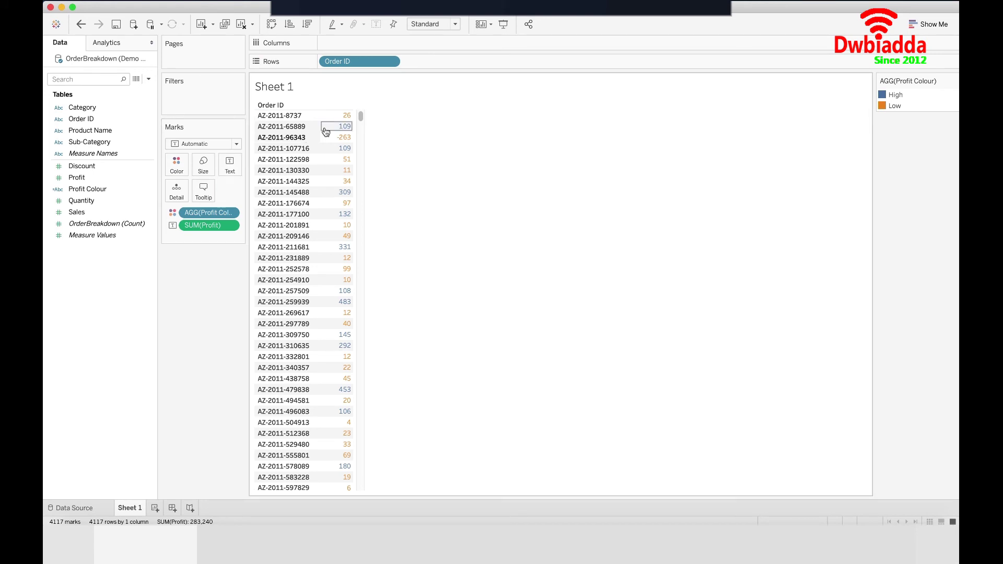
mouse_move(325, 132)
mouse_move(329, 150)
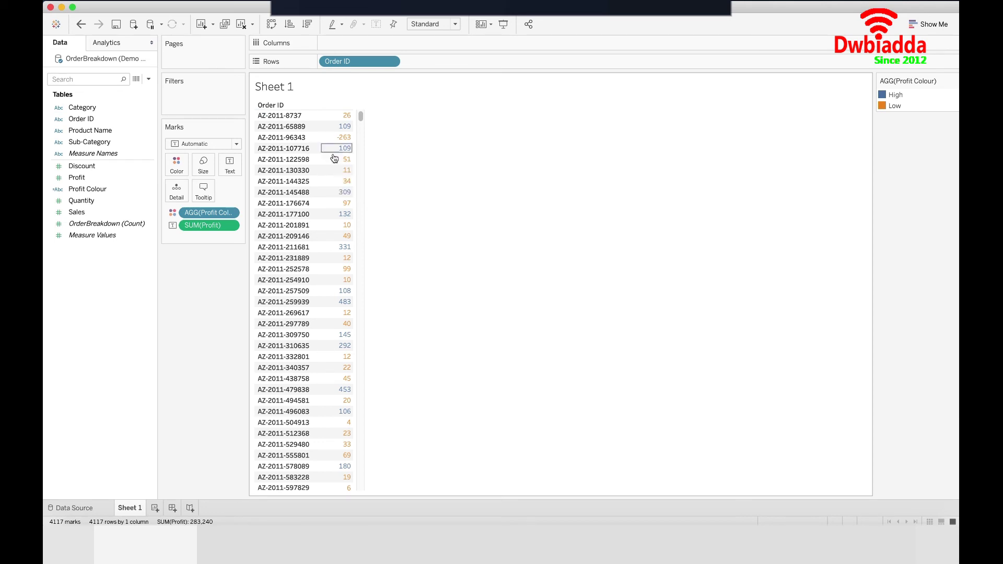
mouse_move(337, 194)
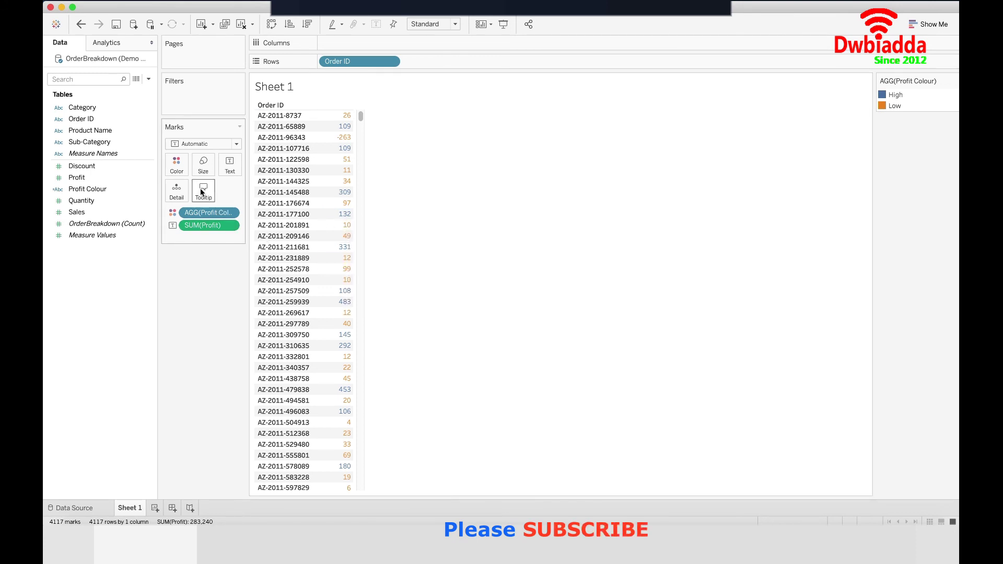
Edit the Profit Colour palette so High is purple and Low is red.
click(178, 166)
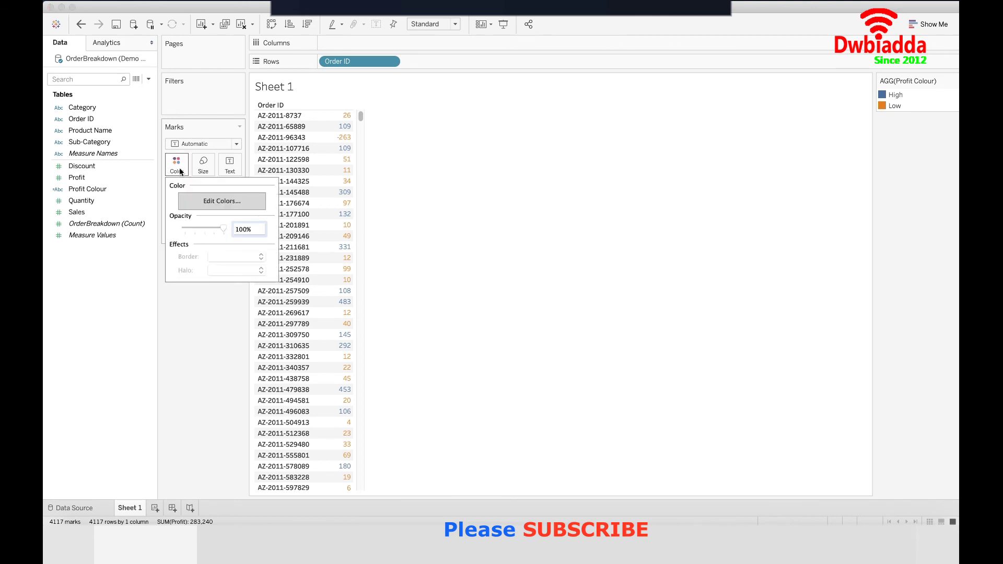
click(192, 198)
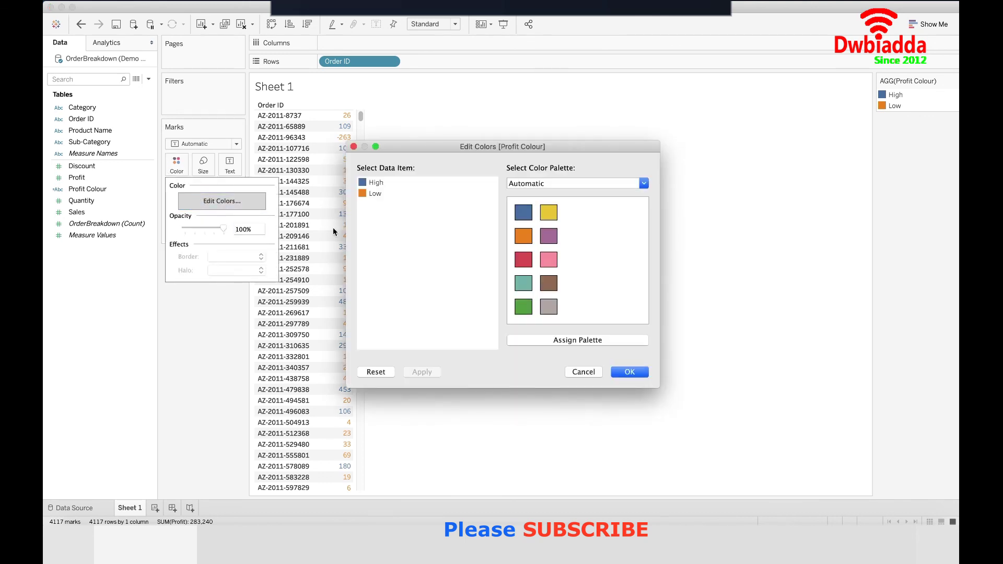
click(376, 183)
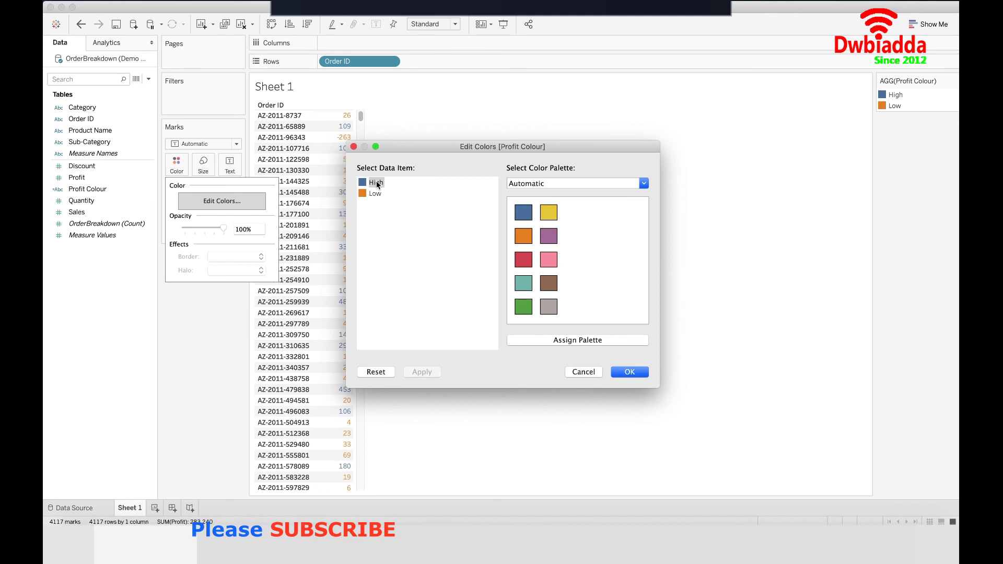
click(548, 237)
click(374, 193)
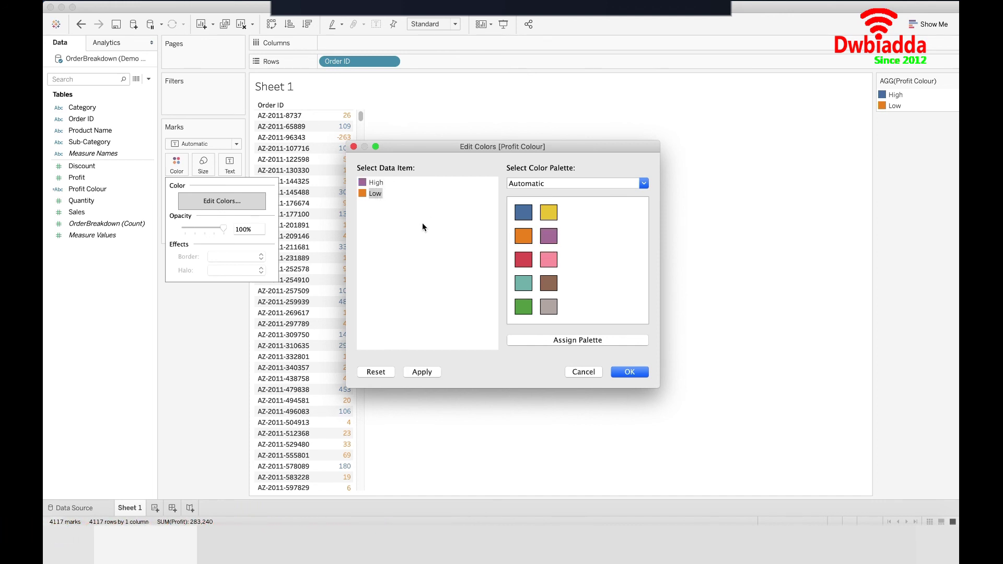
click(524, 264)
click(628, 372)
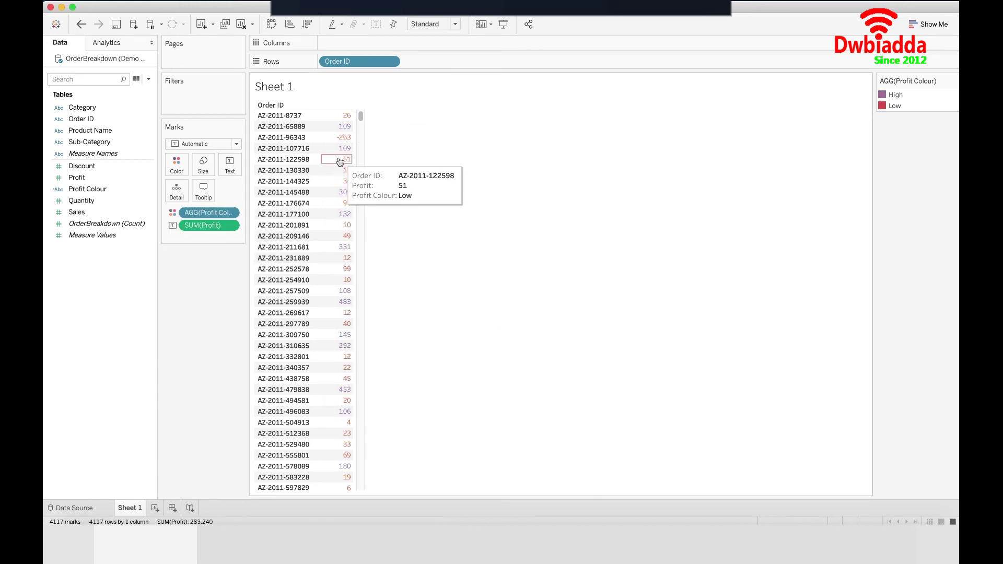
mouse_move(350, 277)
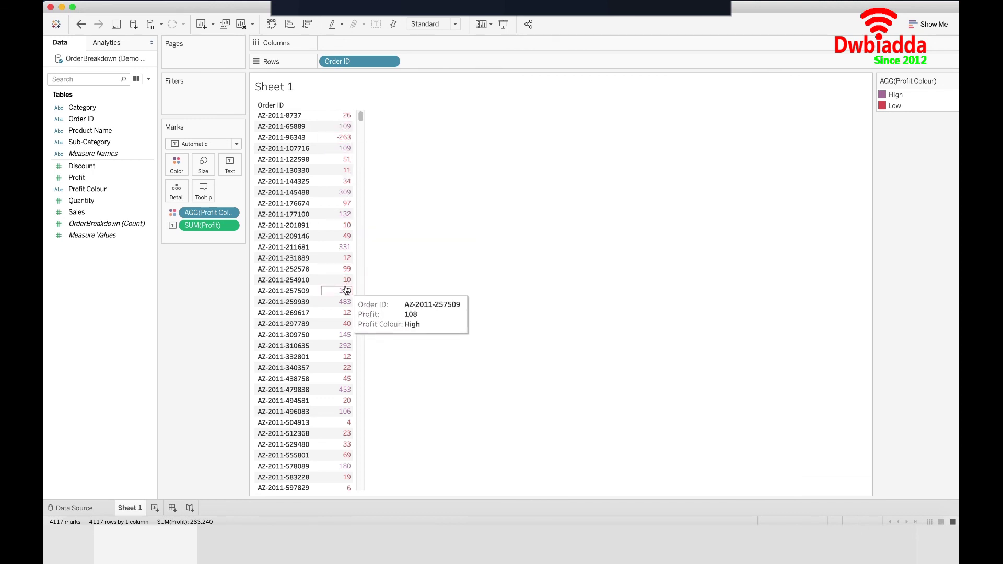